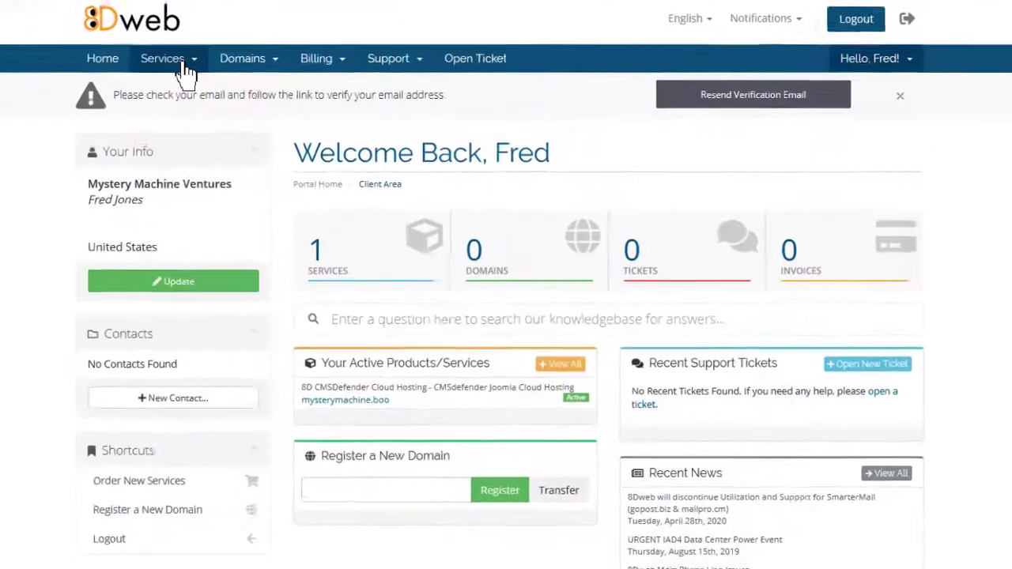
- Open the mysterymachine.boo hosting product from My Services and scroll down to its Manage Account tiles
click(269, 124)
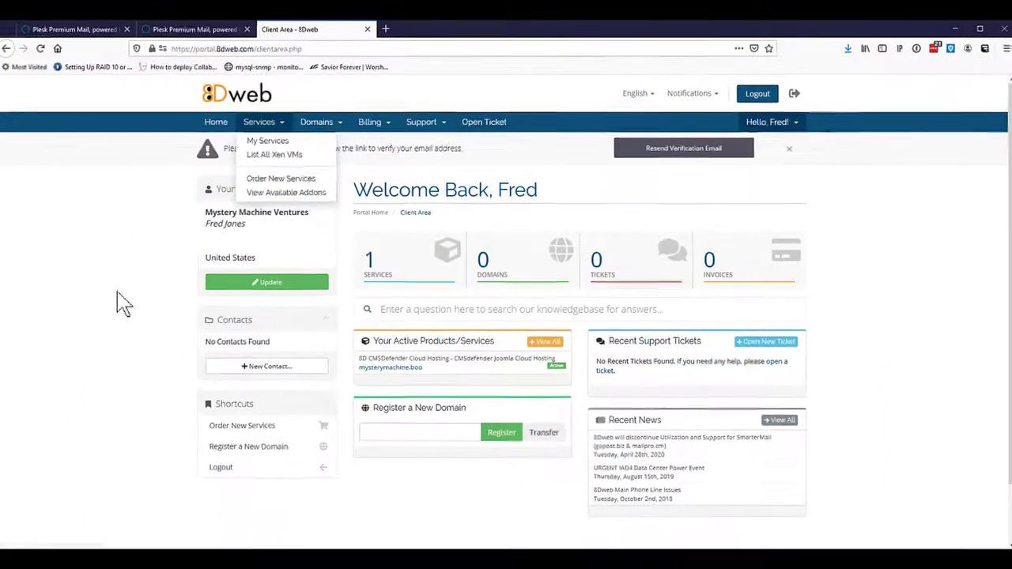
click(117, 293)
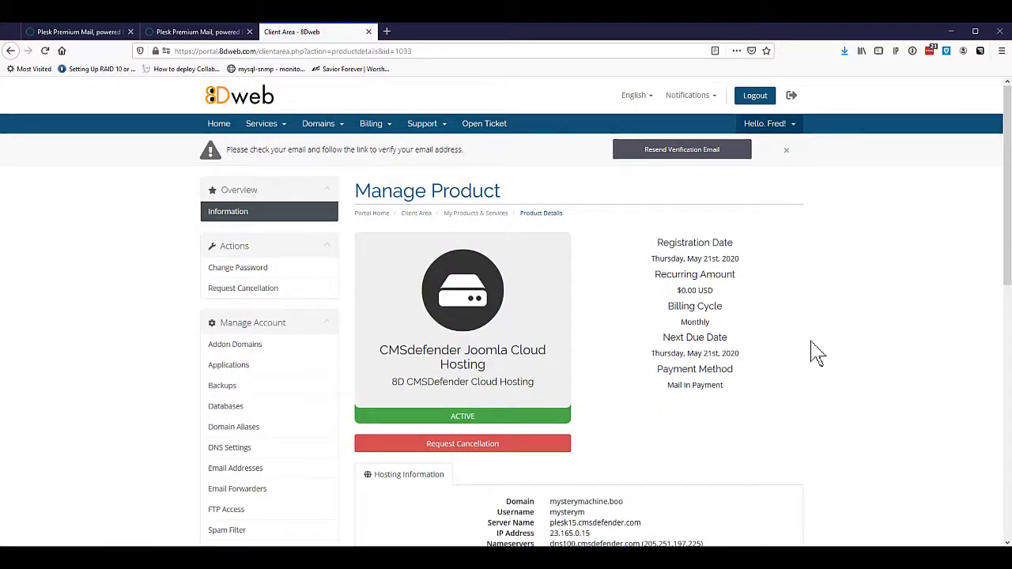
scroll(817, 353, down, 3)
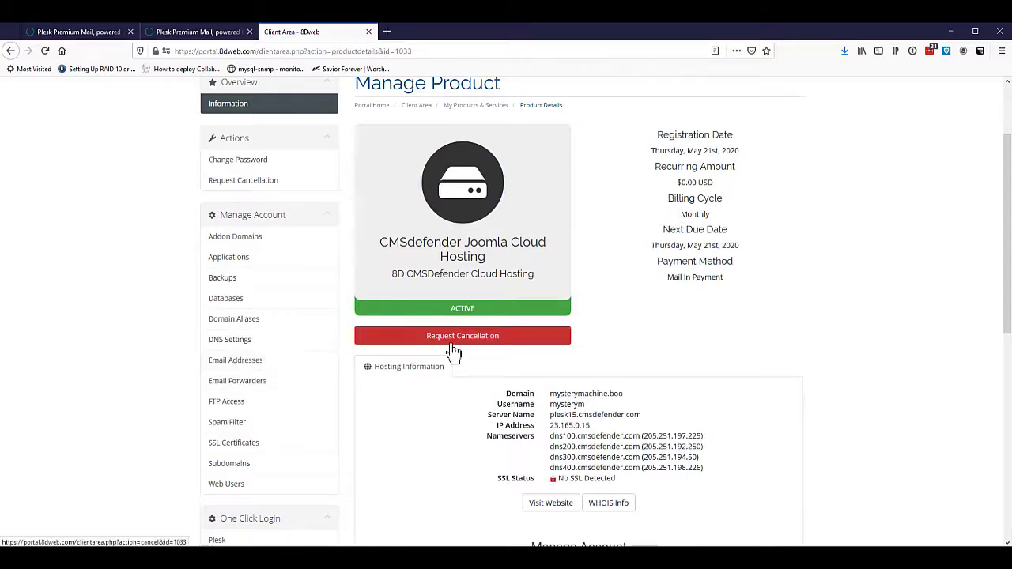
scroll(693, 361, down, 3)
scroll(692, 361, down, 2)
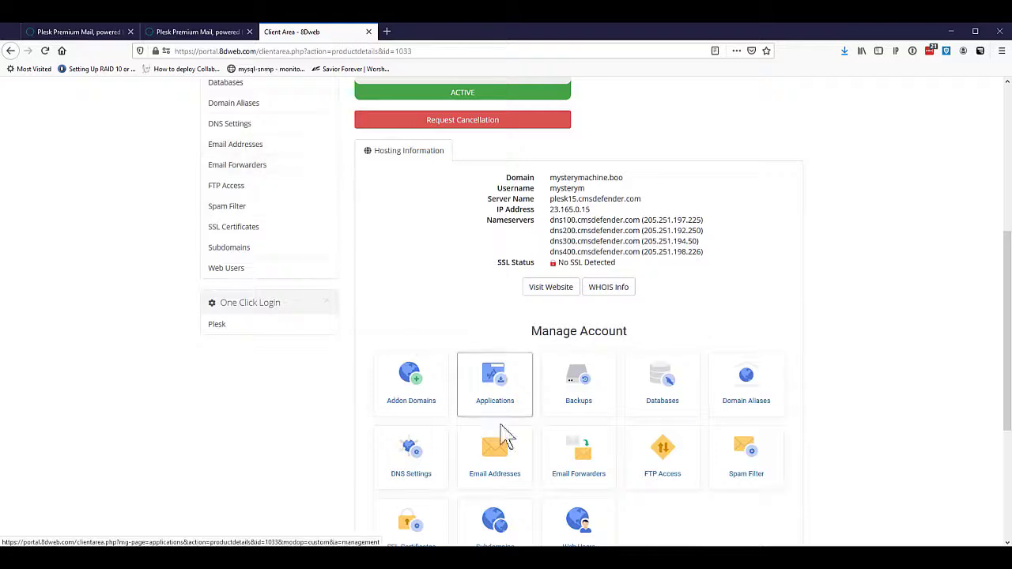
click(511, 457)
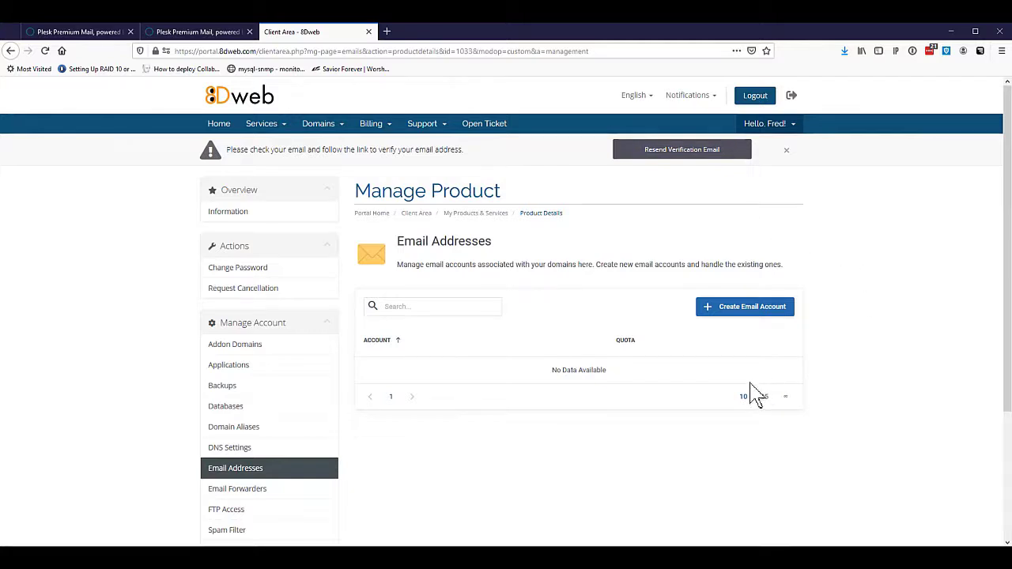
click(711, 311)
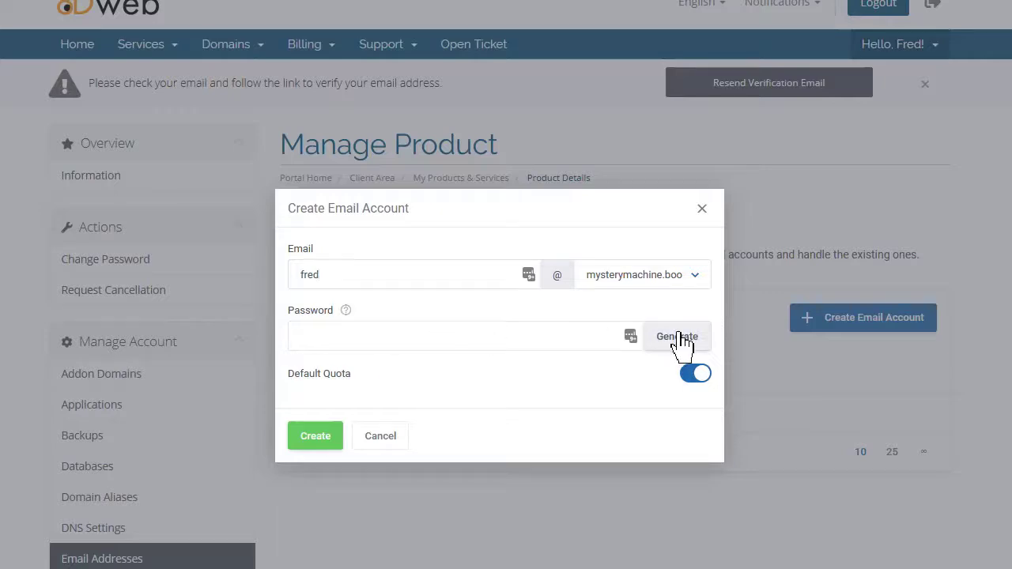
click(680, 340)
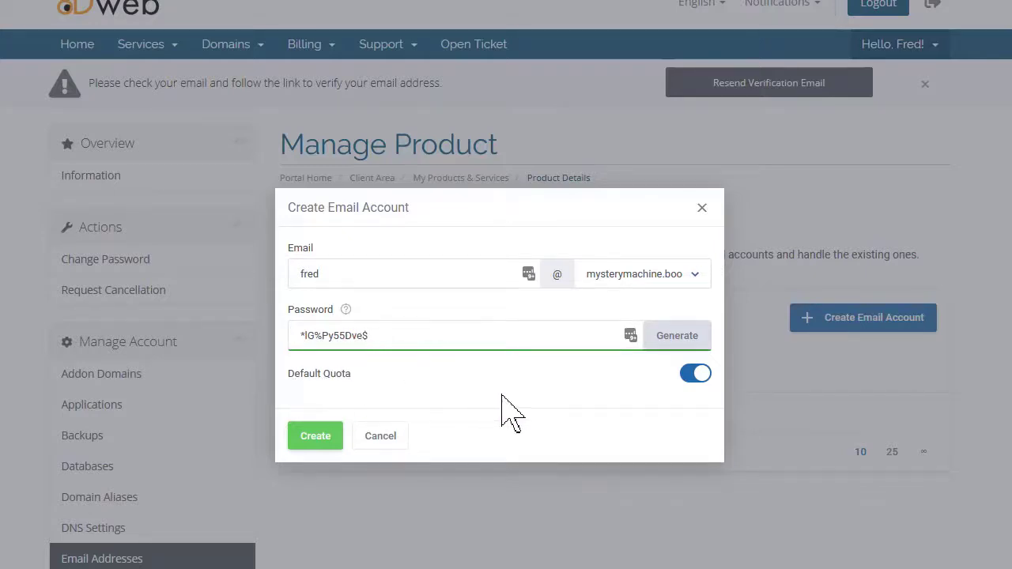
click(315, 440)
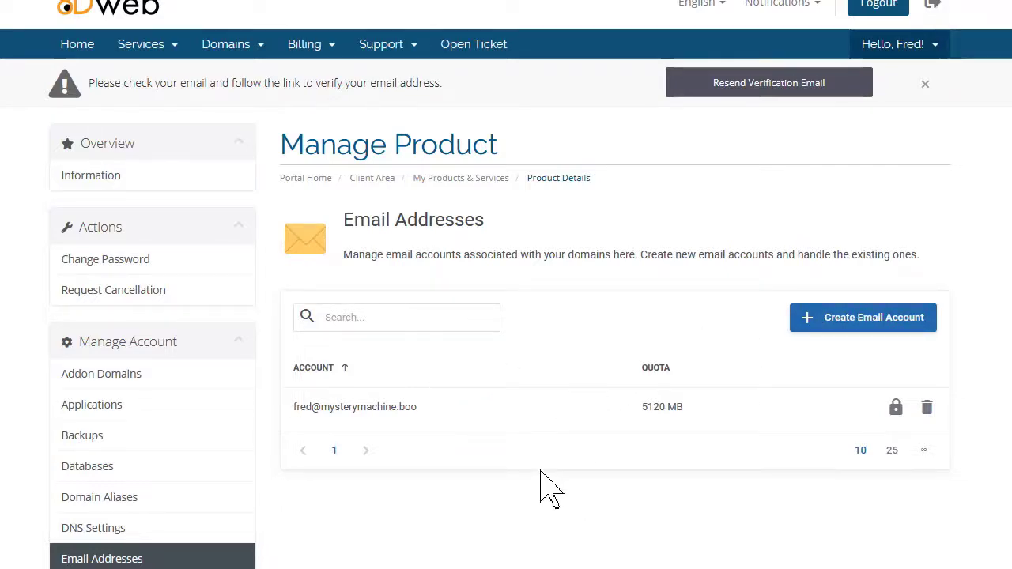
- Return to the product overview and log in to Plesk through the One Click Login tile
scroll(543, 484, down, 2)
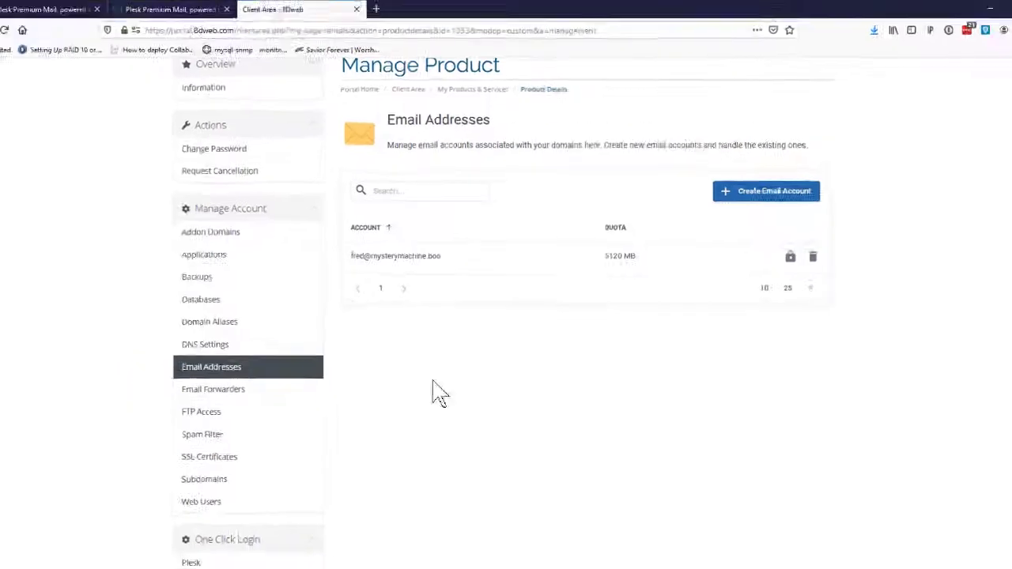
scroll(440, 393, up, 2)
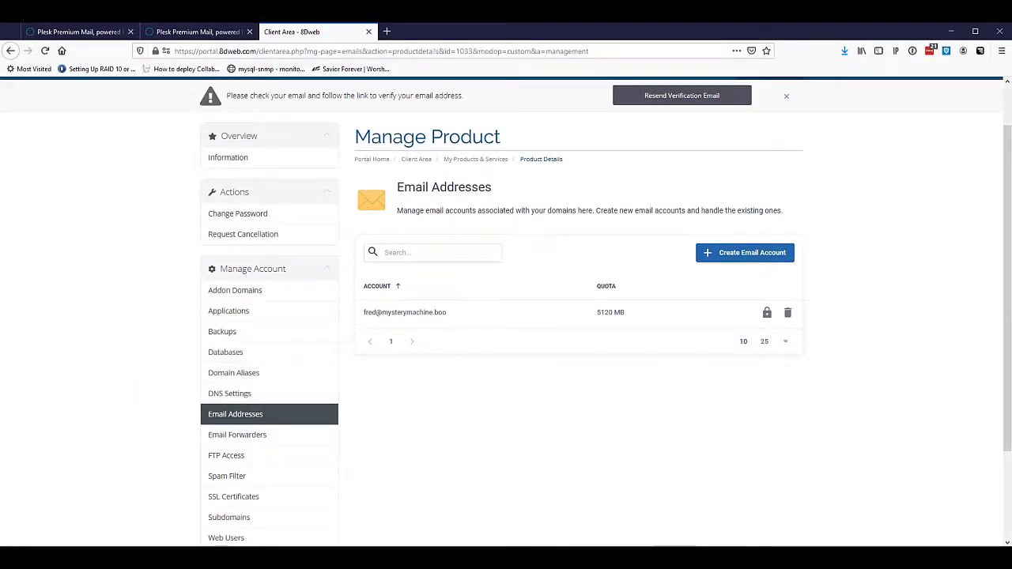
click(10, 50)
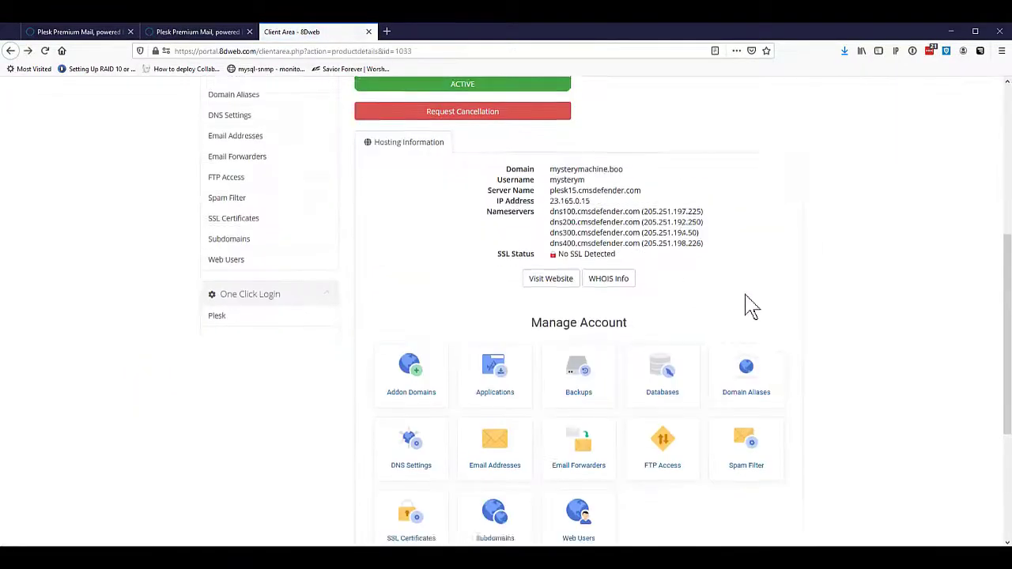
scroll(747, 304, down, 3)
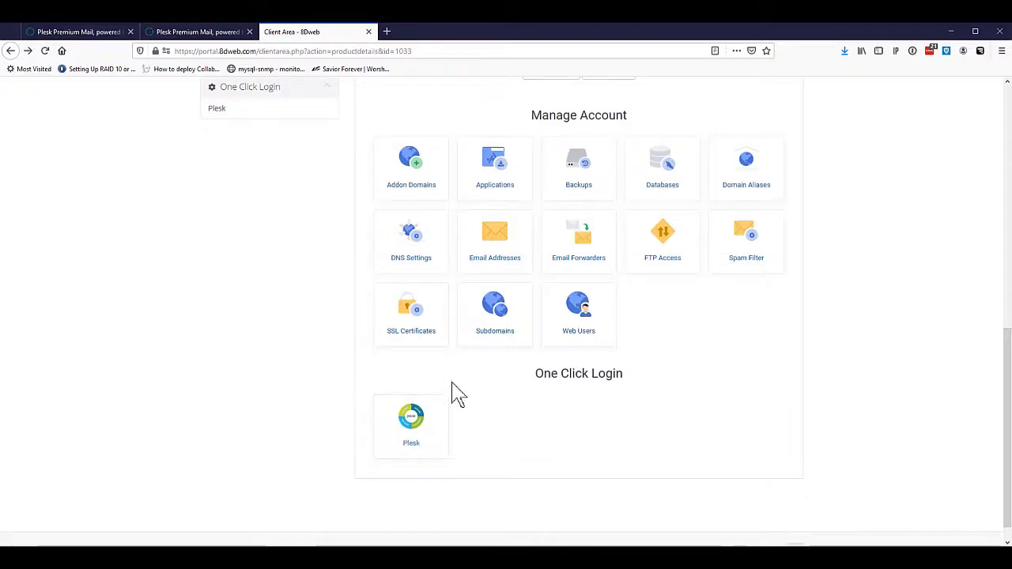
click(411, 423)
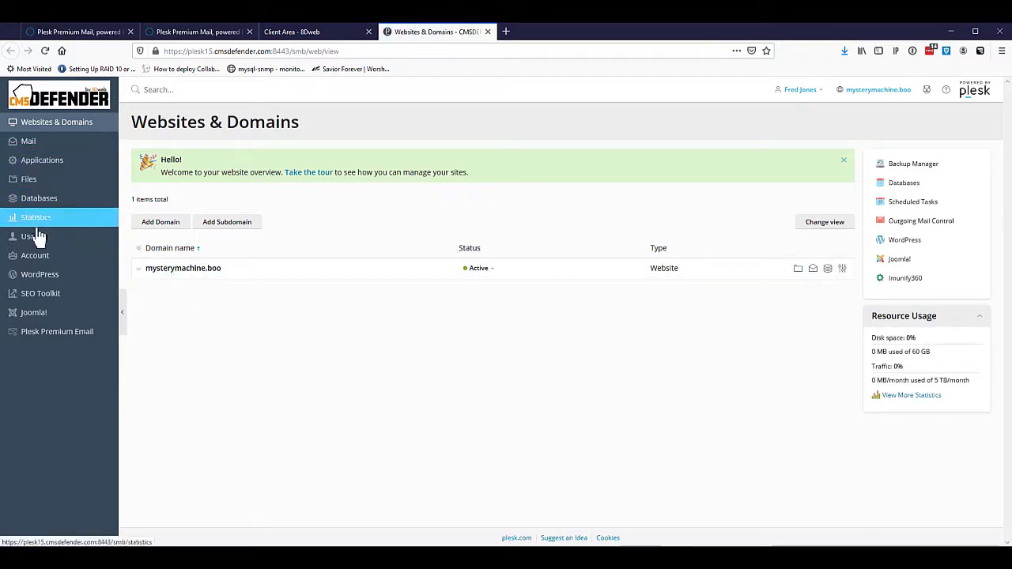
- Show the Mail Accounts list under the Mail tab of mysterymachine.boo in Websites & Domains
click(139, 271)
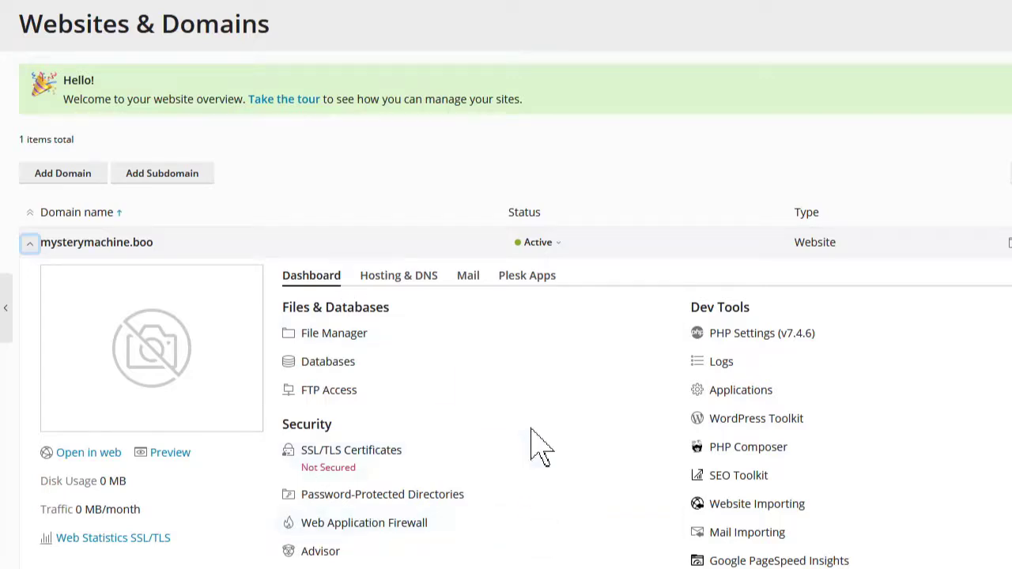
click(468, 277)
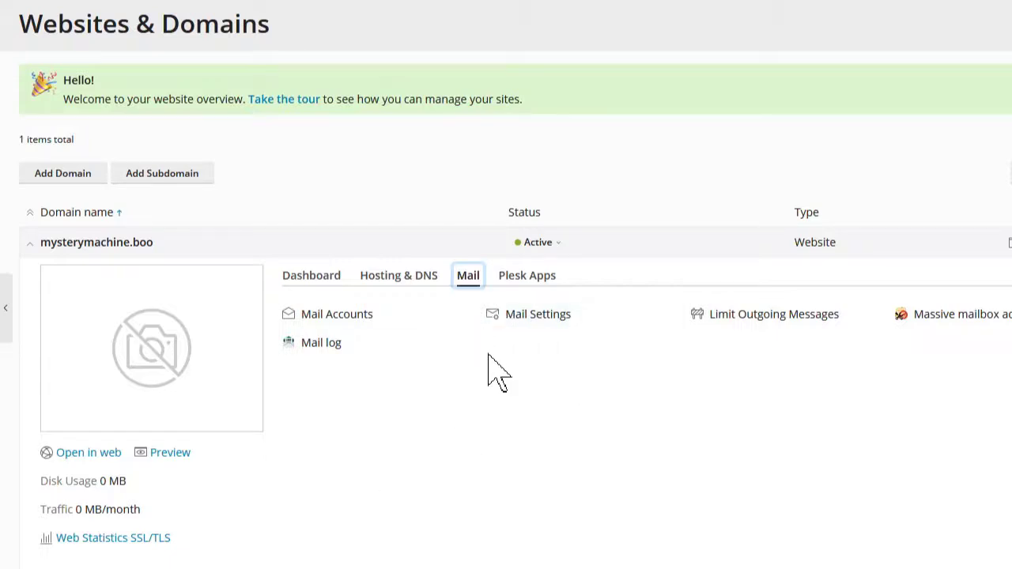
click(326, 317)
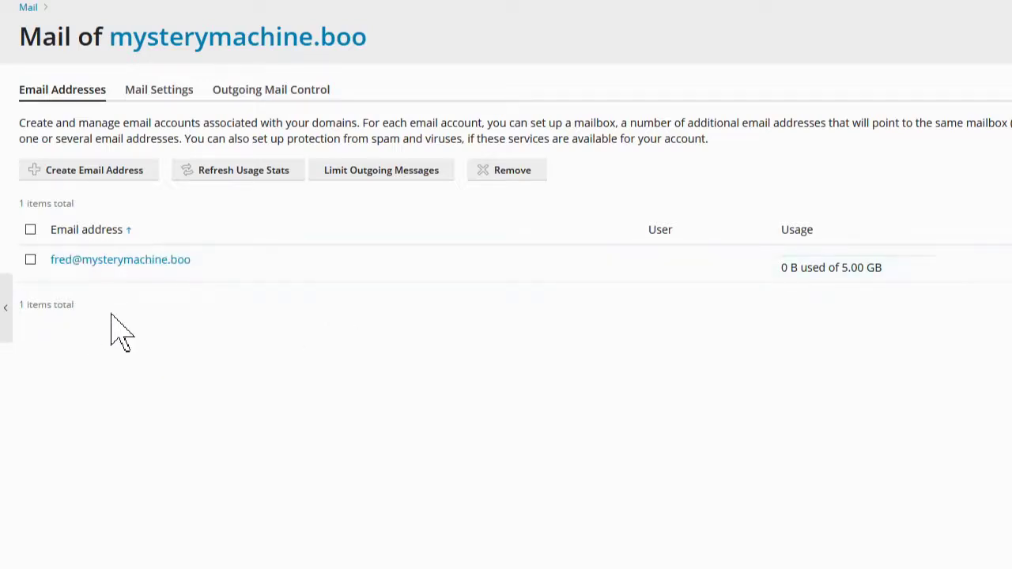
click(100, 180)
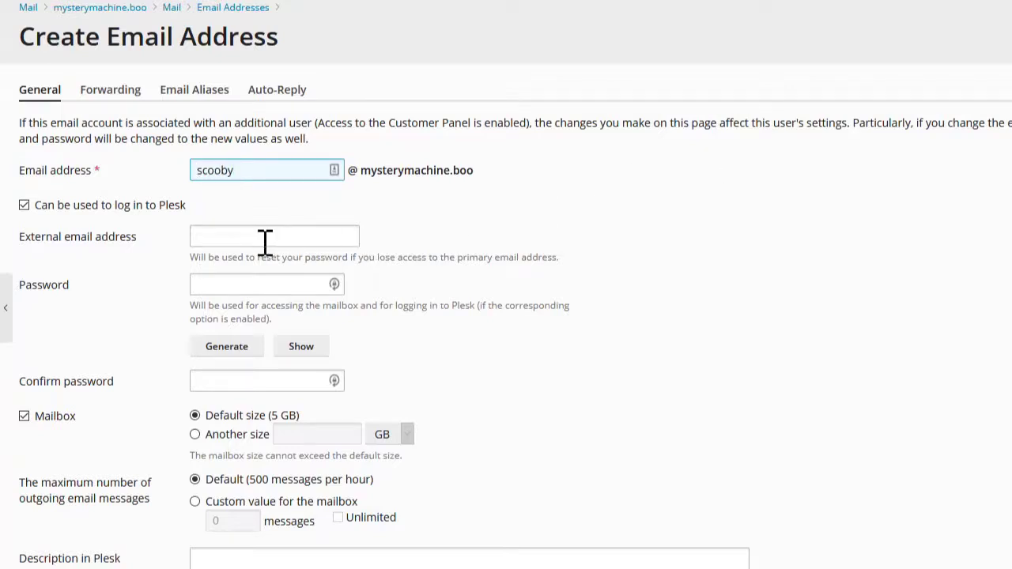
click(203, 242)
click(230, 349)
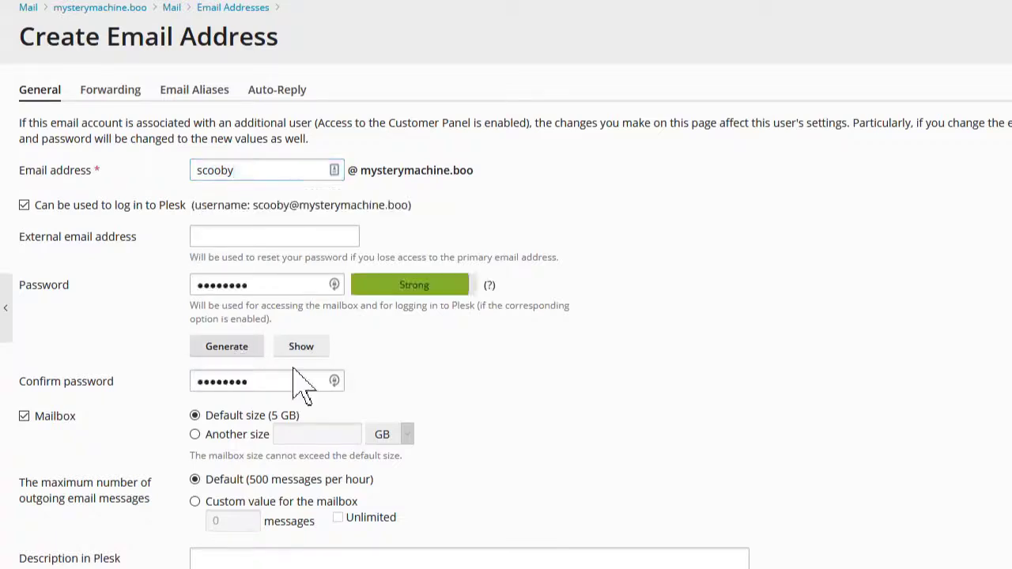
click(313, 349)
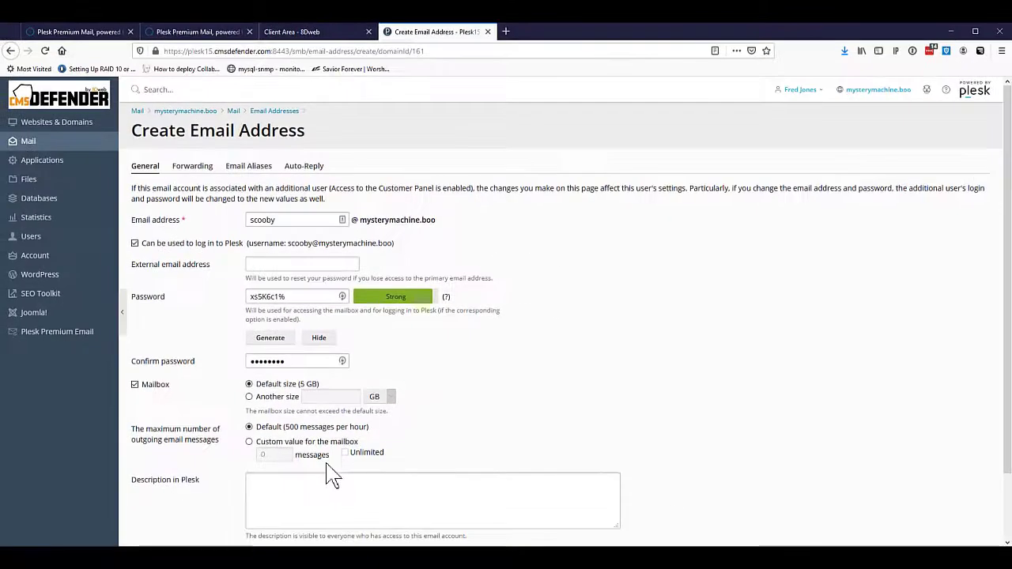
click(283, 522)
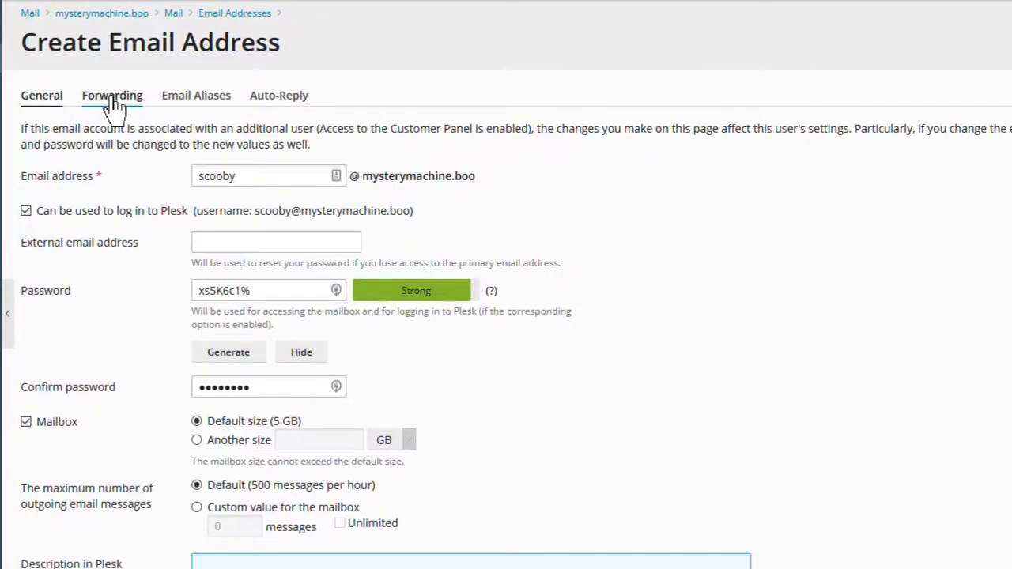
click(113, 100)
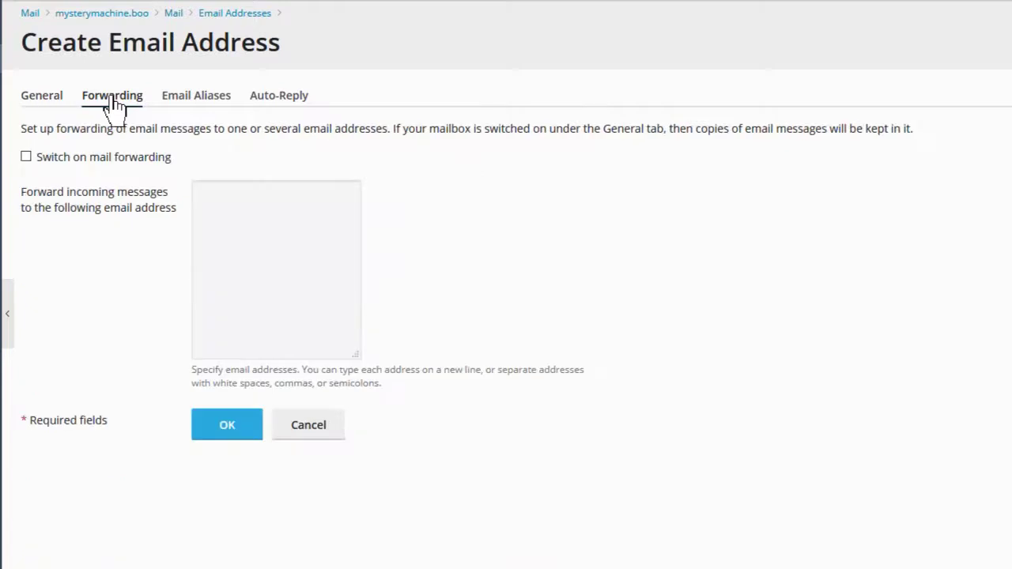
click(27, 157)
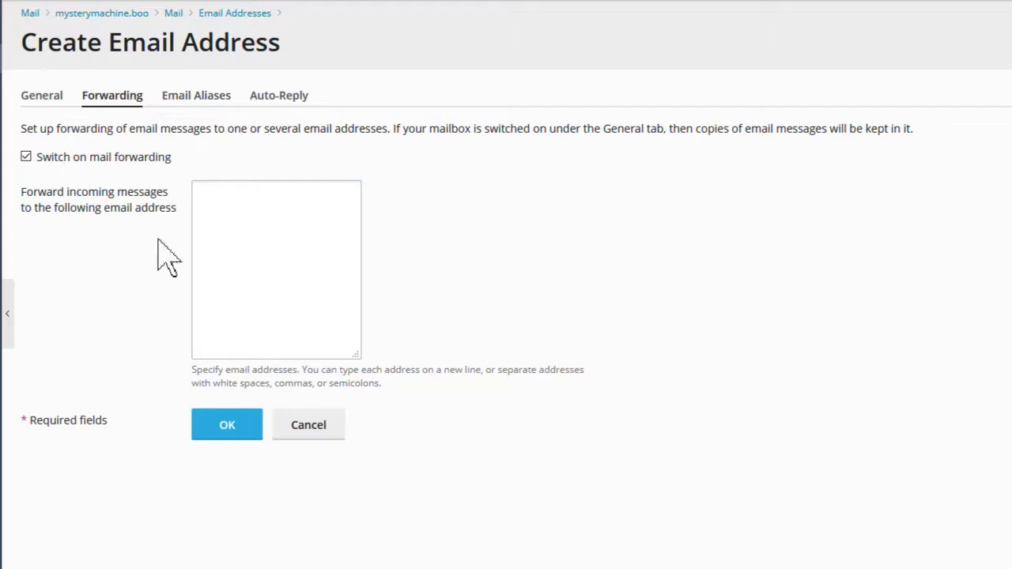
click(197, 101)
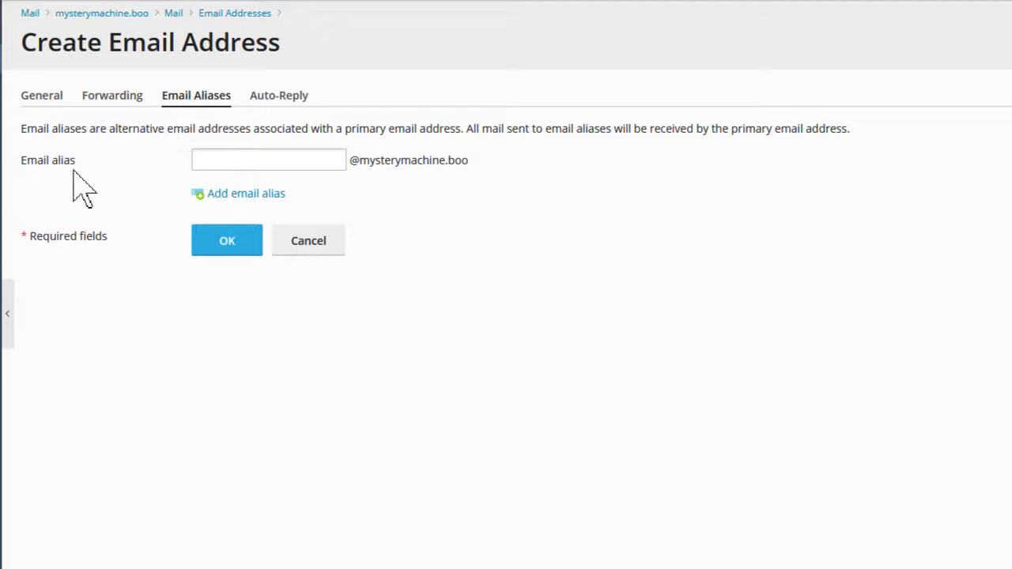
click(266, 158)
click(45, 100)
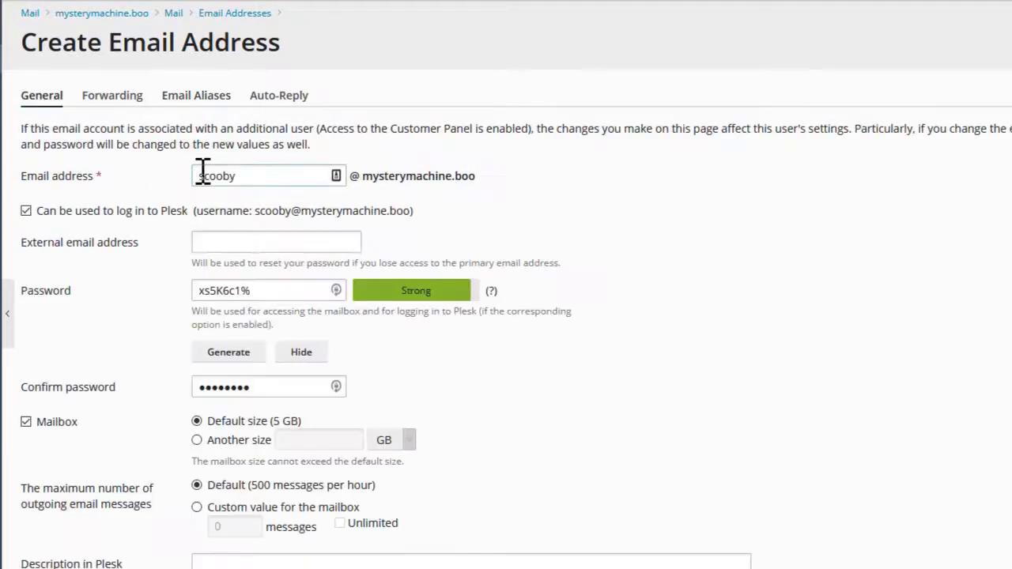
click(183, 95)
click(261, 158)
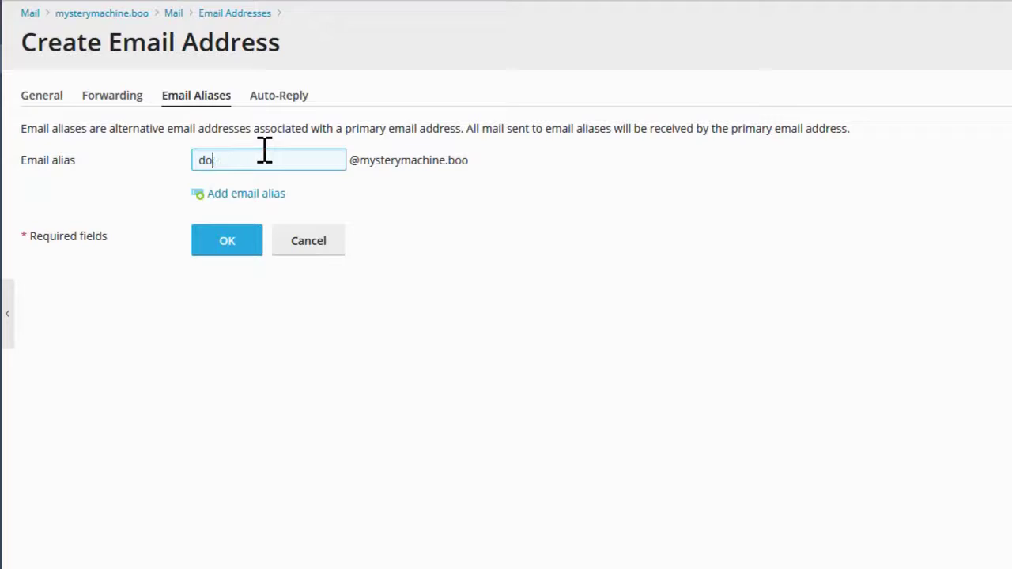
click(241, 194)
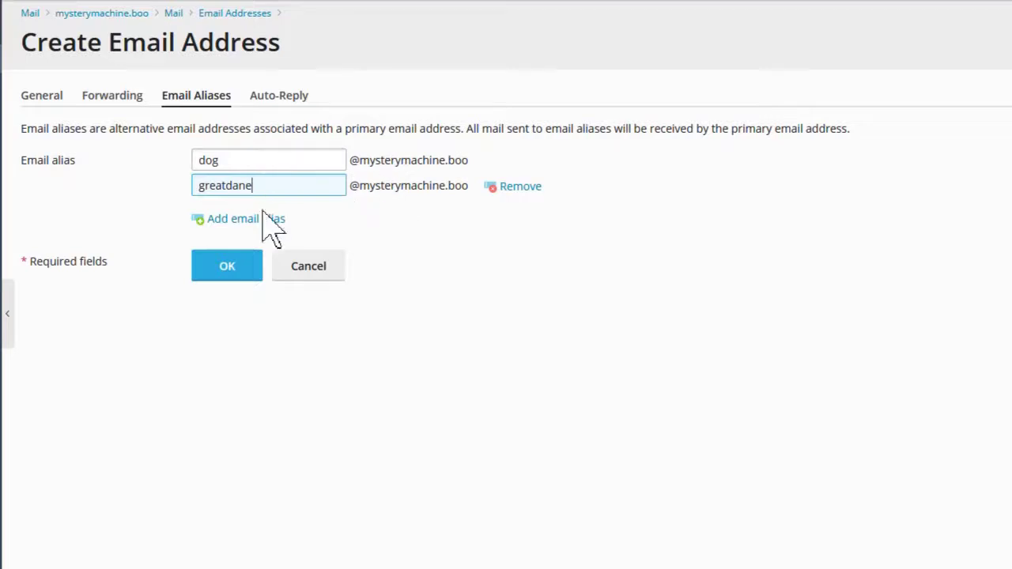
click(235, 269)
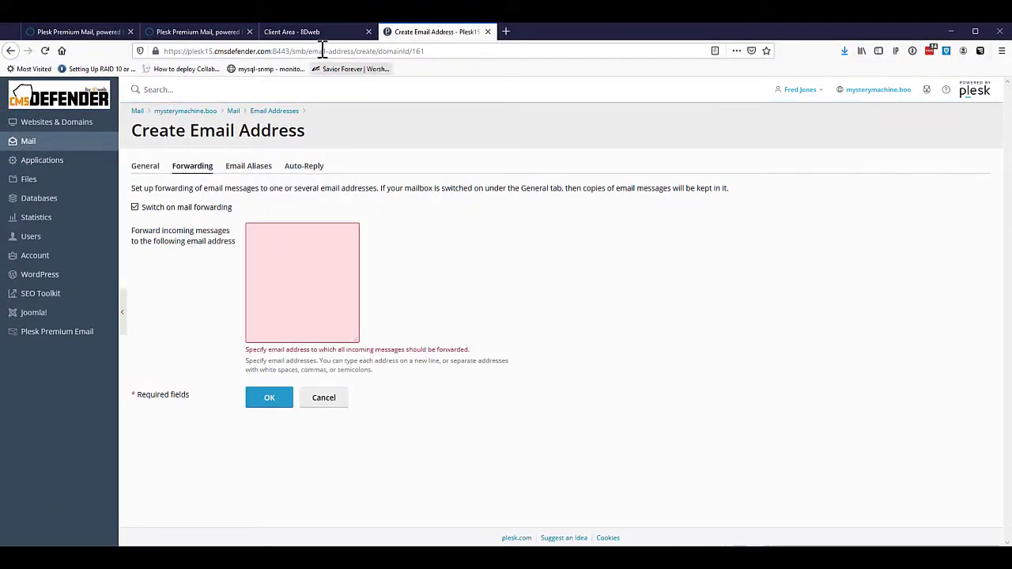
click(320, 32)
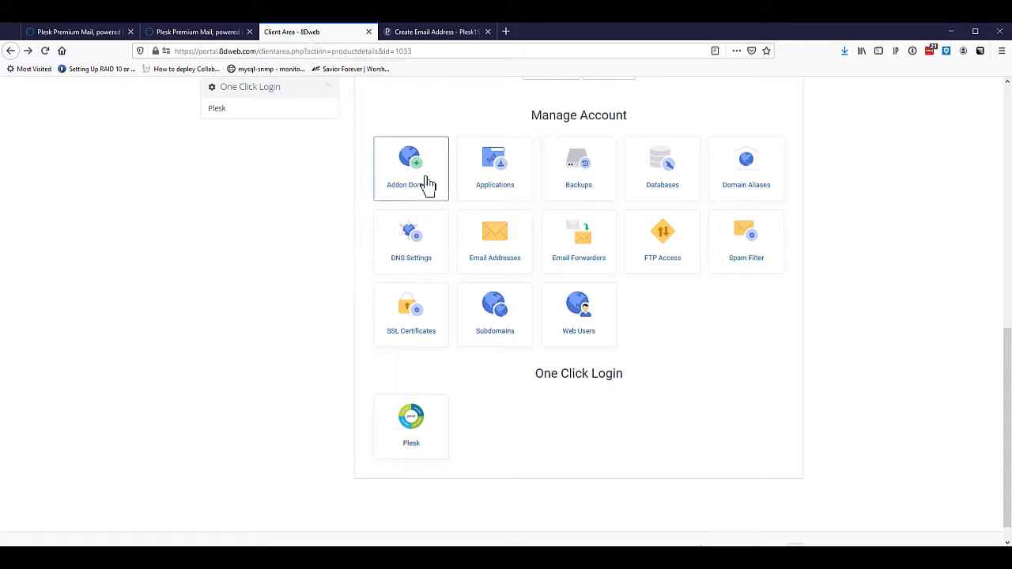
- Reload the 8Dweb Email Addresses list to confirm scooby appears, then return to Plesk's mail page
scroll(730, 366, up, 5)
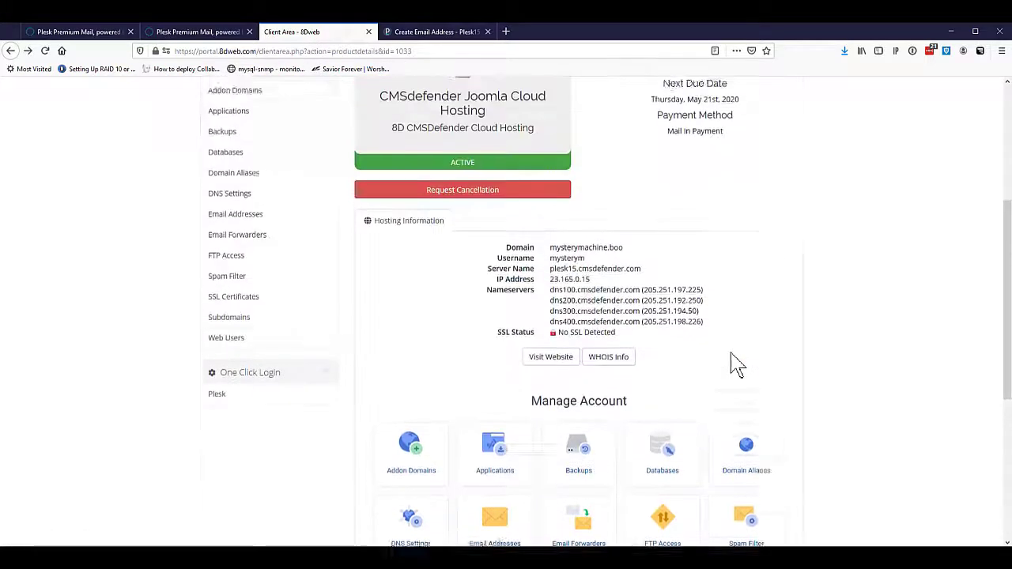
scroll(720, 364, up, 3)
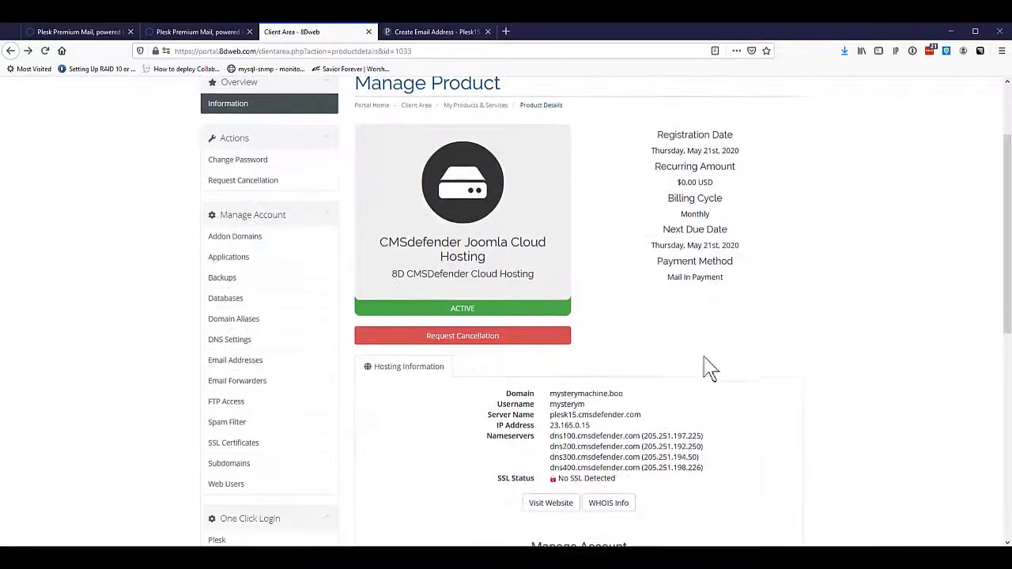
click(258, 362)
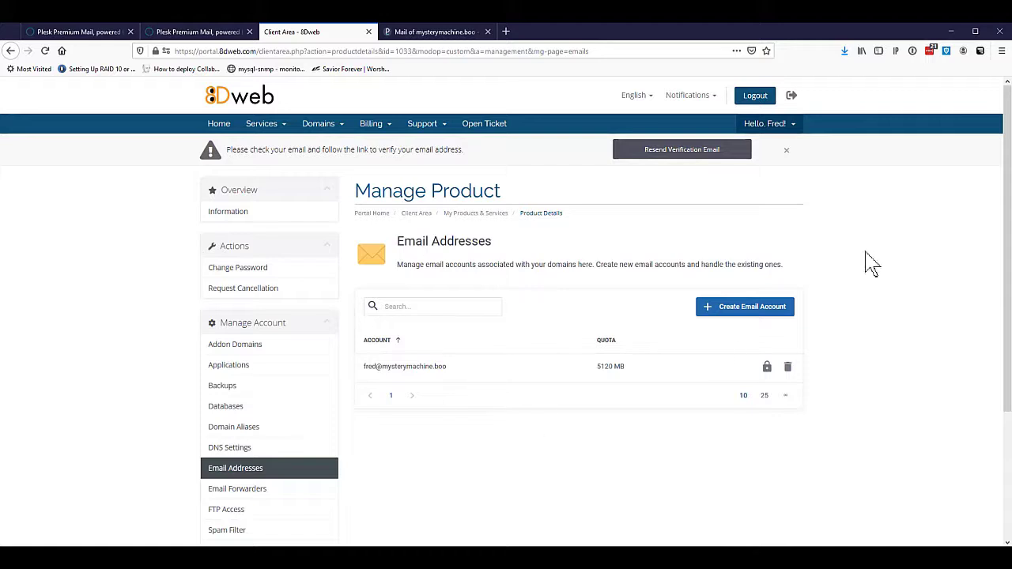
right_click(825, 212)
click(887, 220)
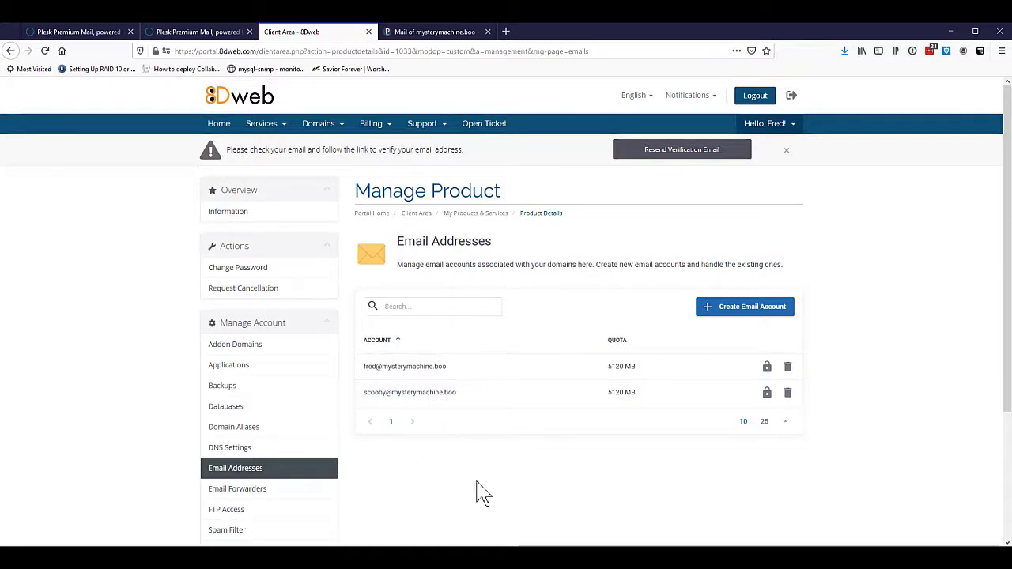
scroll(482, 494, down, 2)
scroll(478, 492, up, 2)
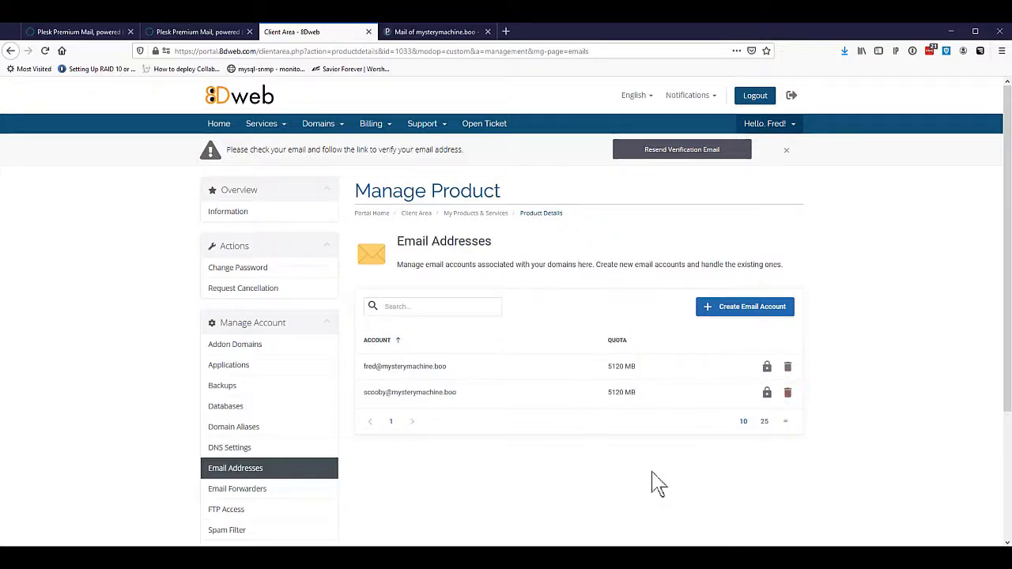
click(435, 31)
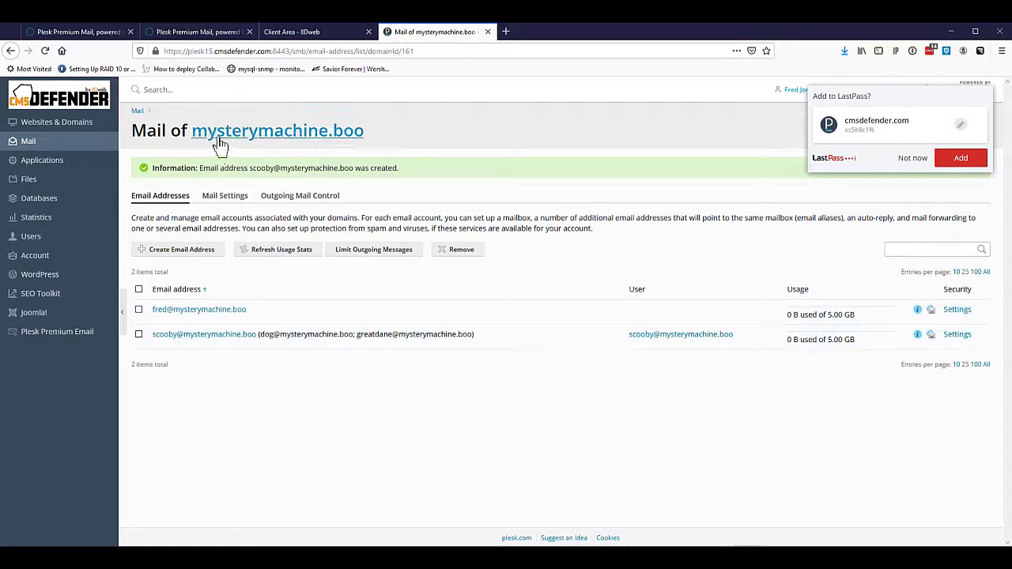
- Go to the mysterymachine.boo domain dashboard via the link in the Mail of heading
click(262, 134)
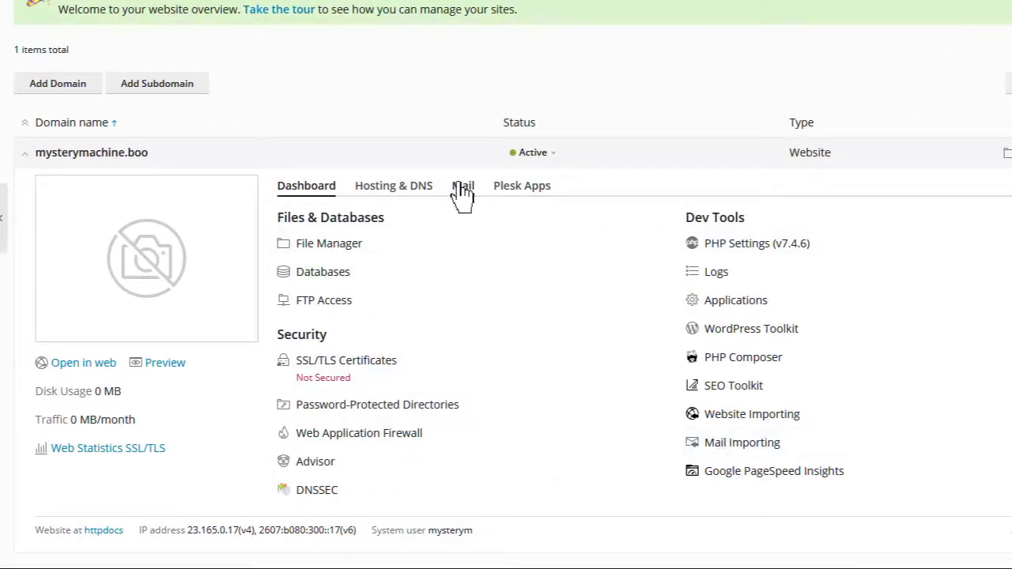
- Start a mail import, entering the source login and password with scooby as the destination mailbox
click(739, 445)
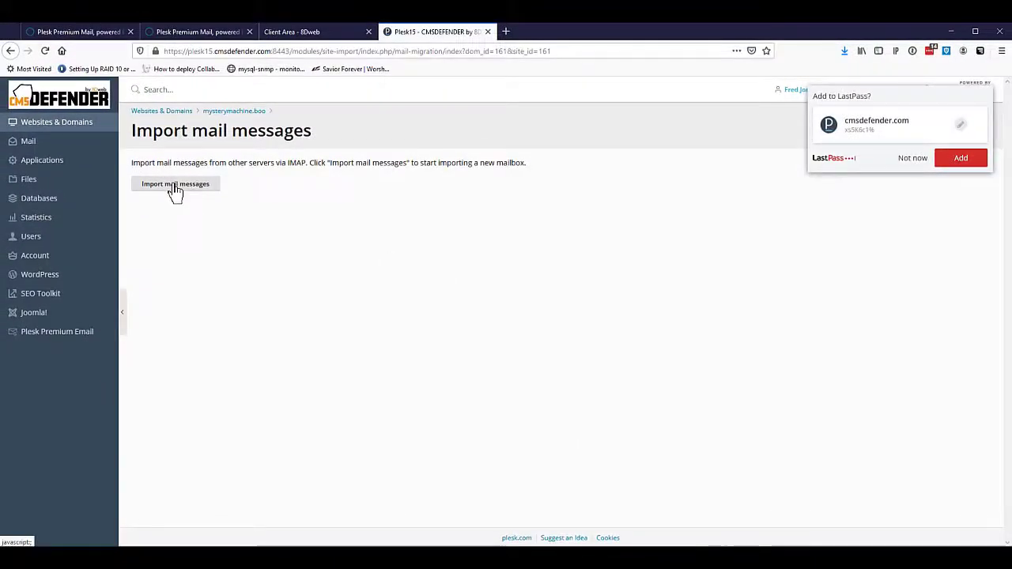
click(181, 195)
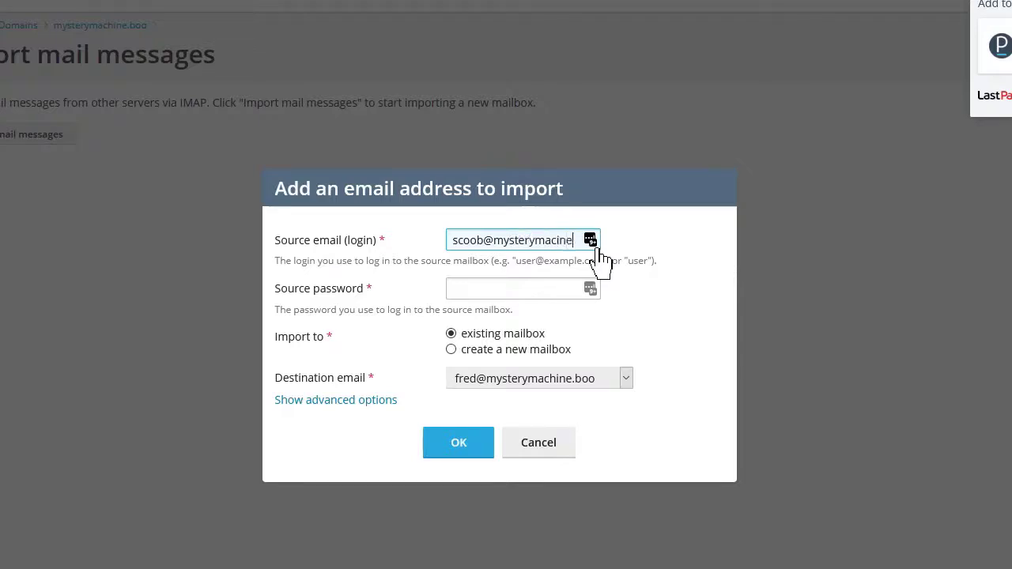
text(oo)
key(Tab)
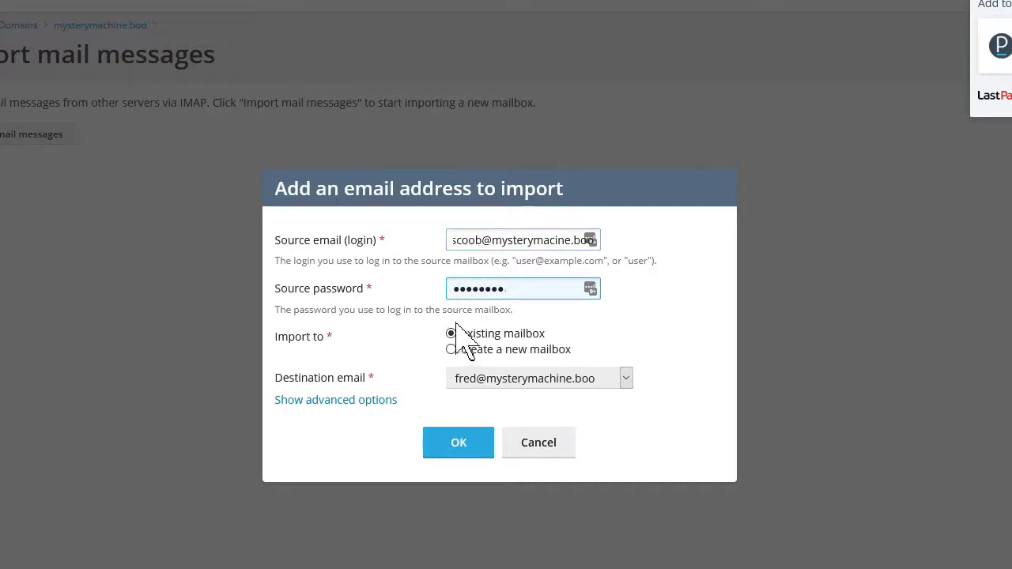
click(535, 378)
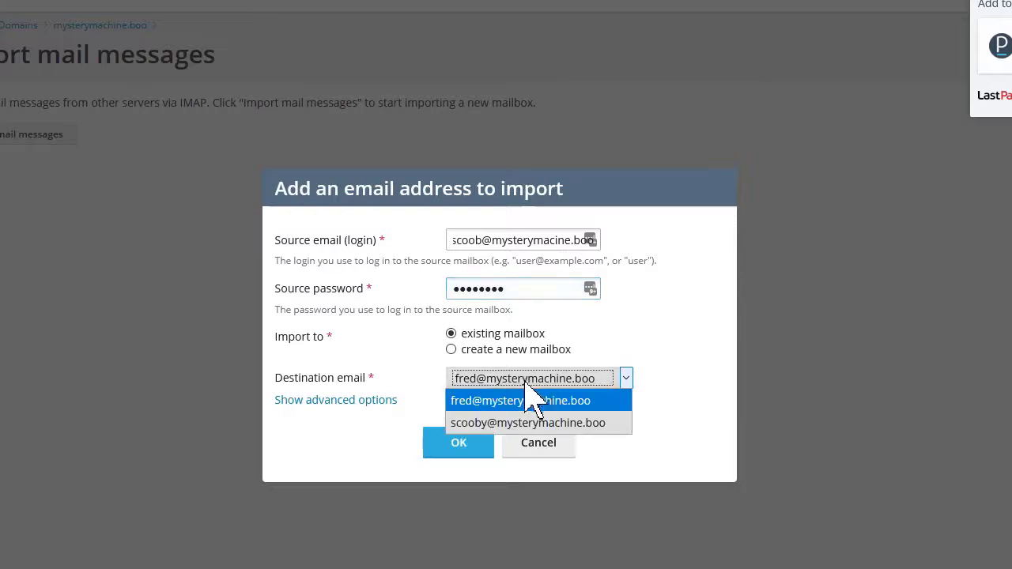
click(512, 423)
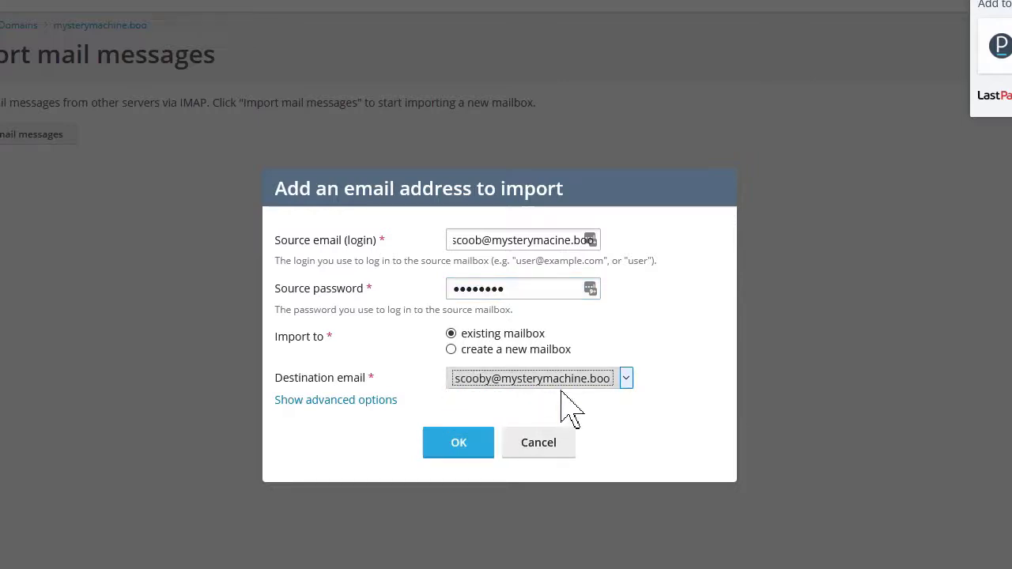
- Set the source IMAP host to gopost.biz under advanced options and submit the import
click(332, 402)
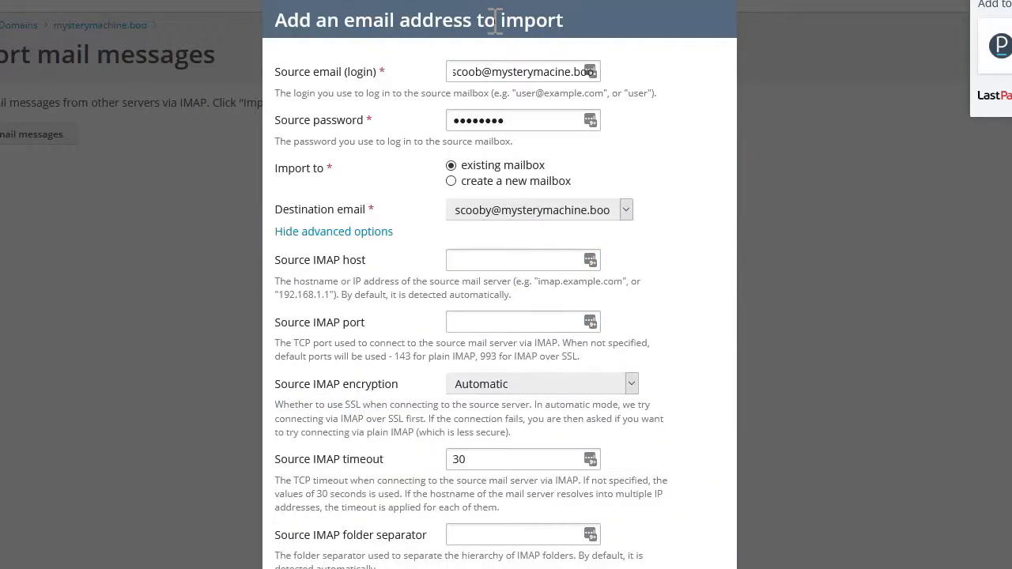
click(506, 261)
click(498, 261)
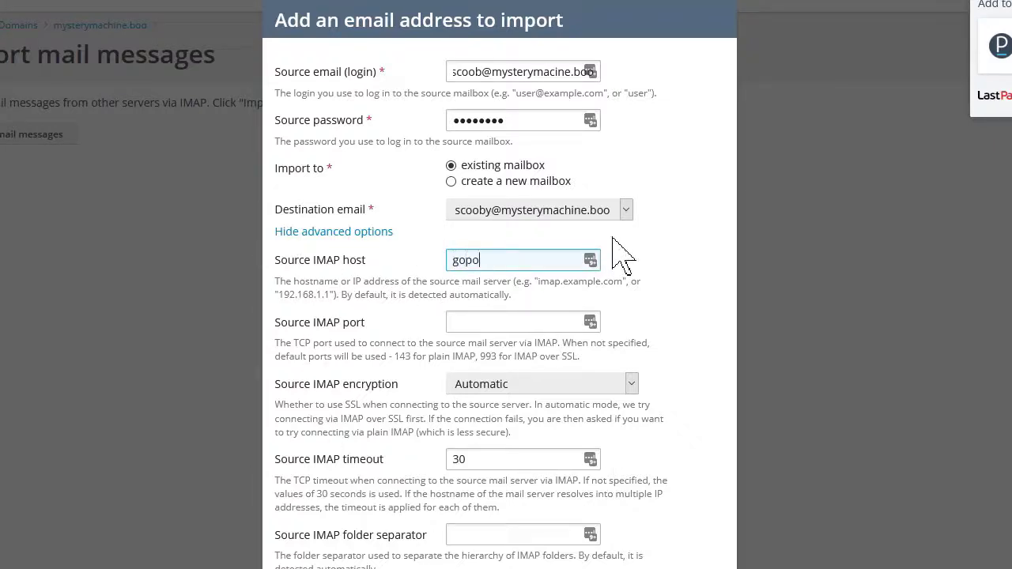
text(gopost.biz)
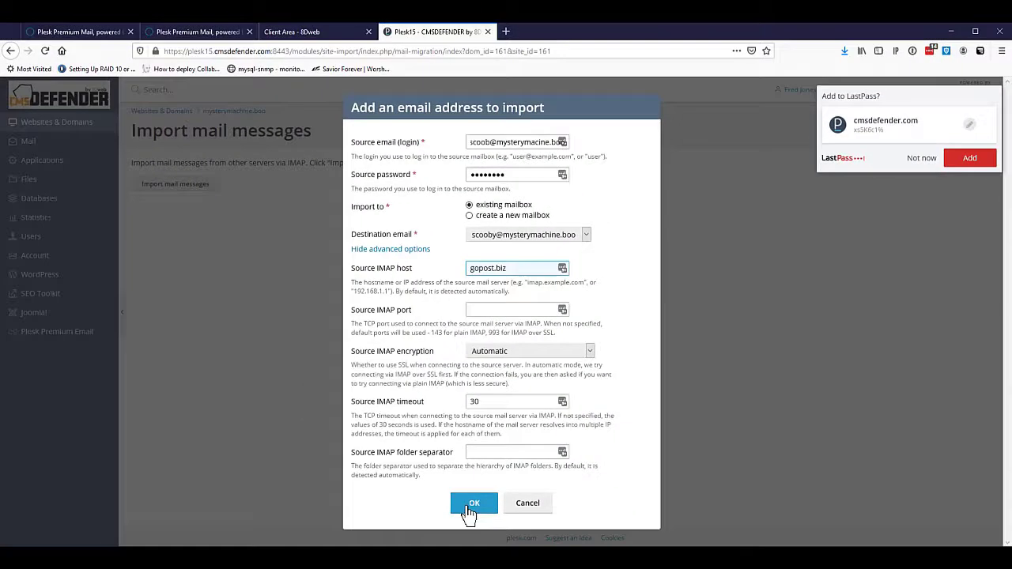
click(469, 531)
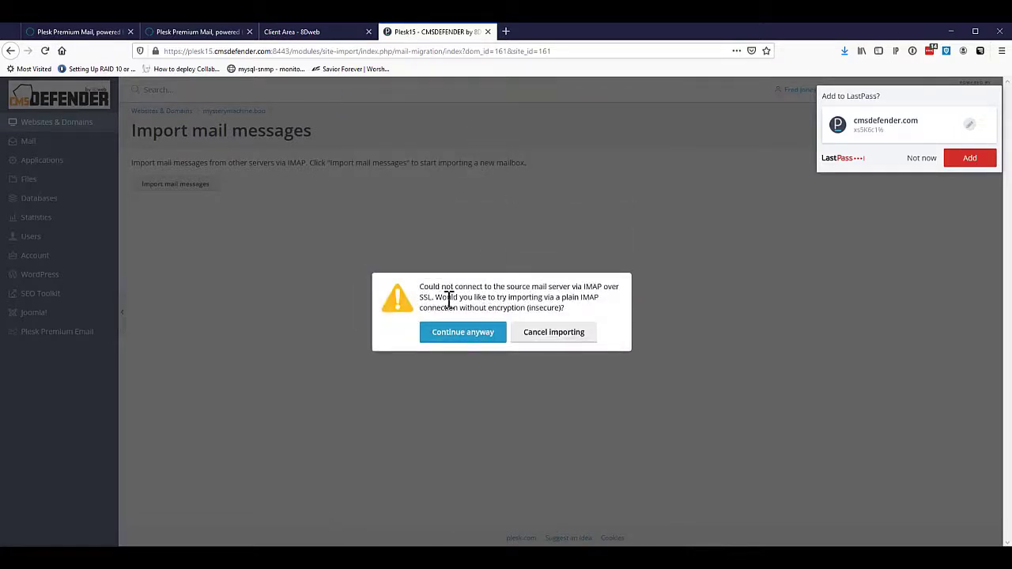
- Continue over unencrypted IMAP, correct the source login, then cancel the import after login fails
click(463, 334)
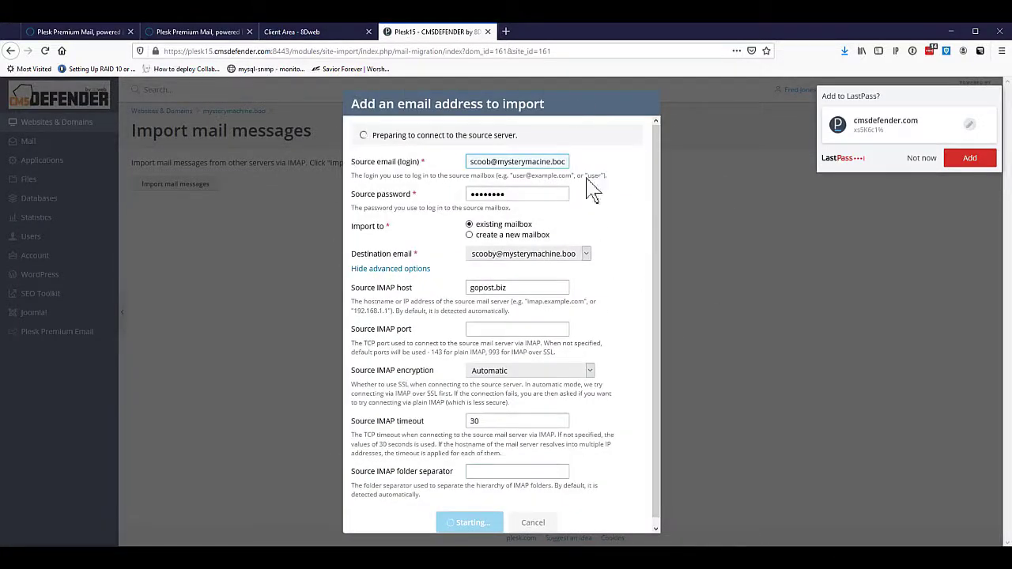
click(495, 173)
text(y)
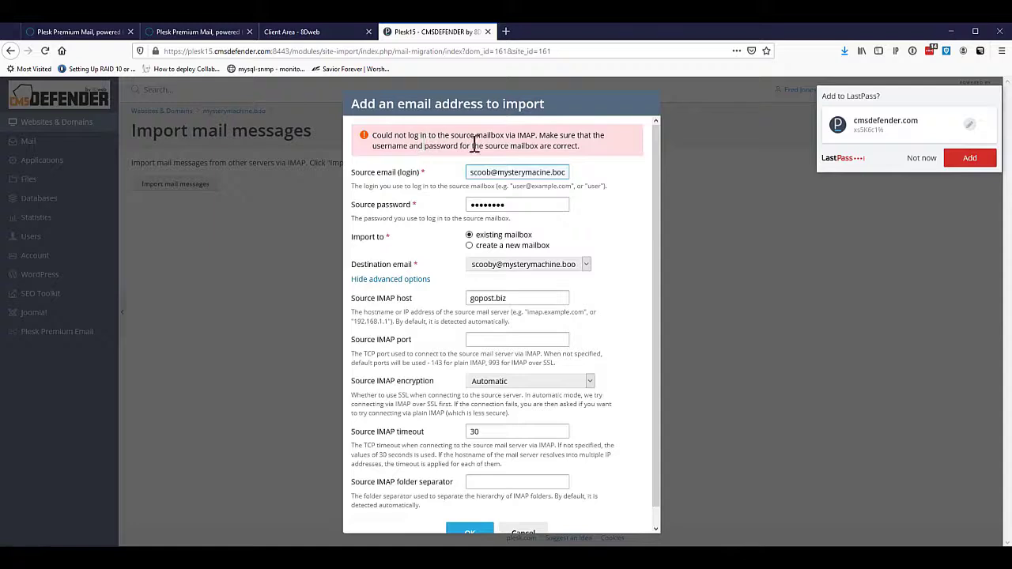
click(519, 533)
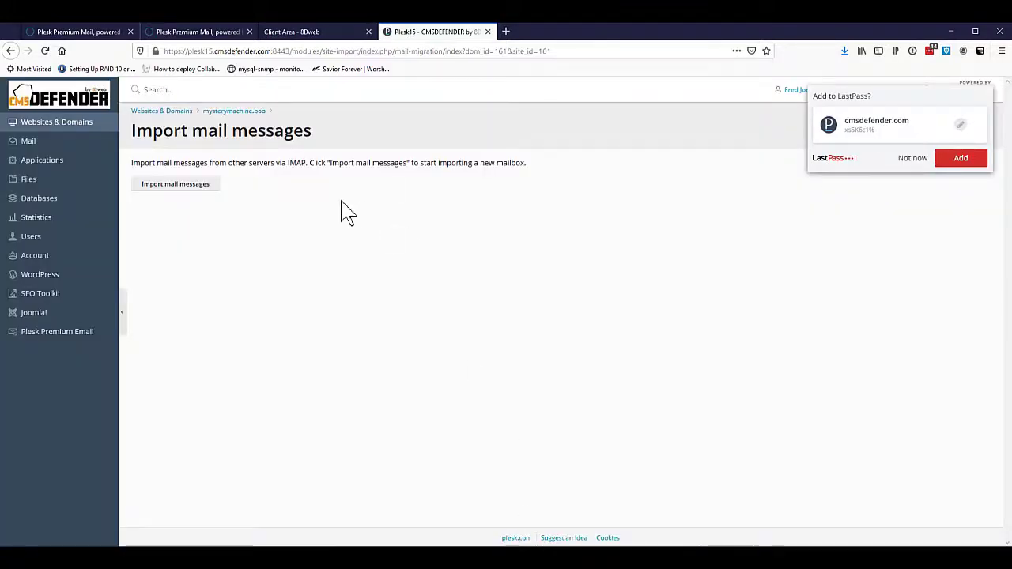